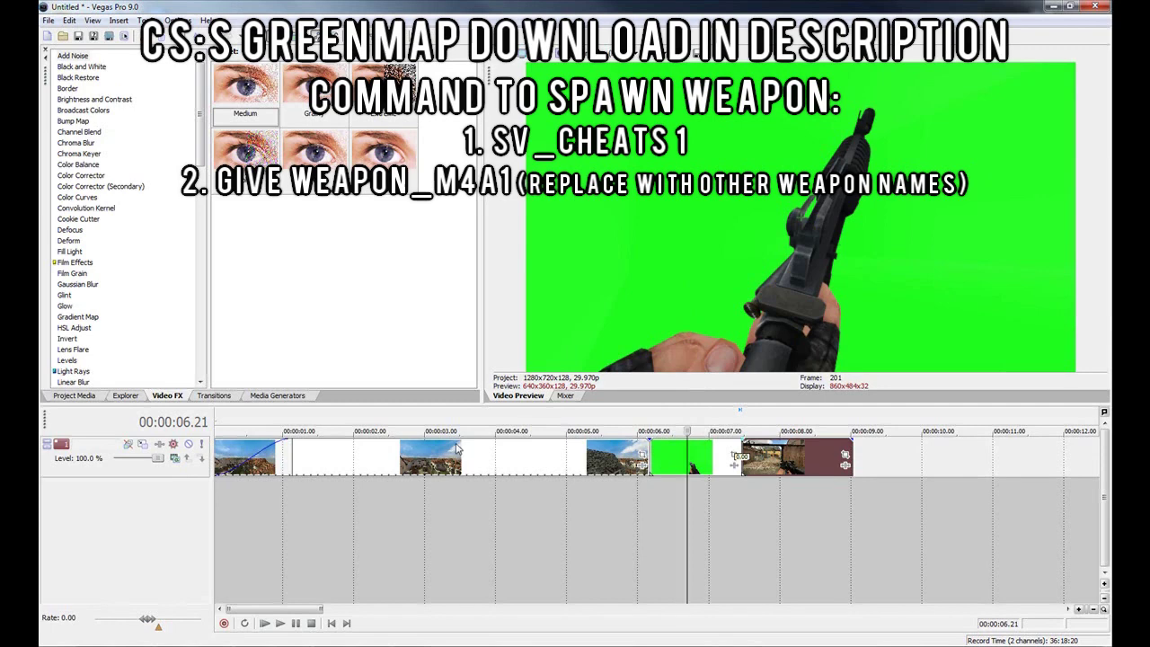
left_click(493, 422)
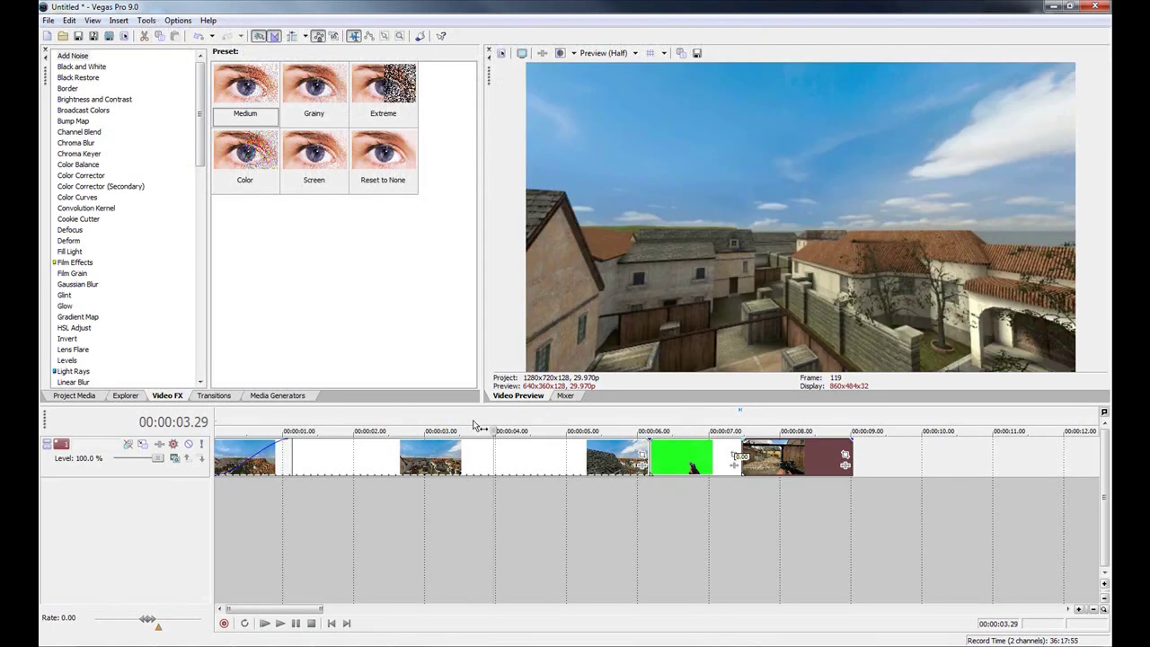
left_click(518, 423)
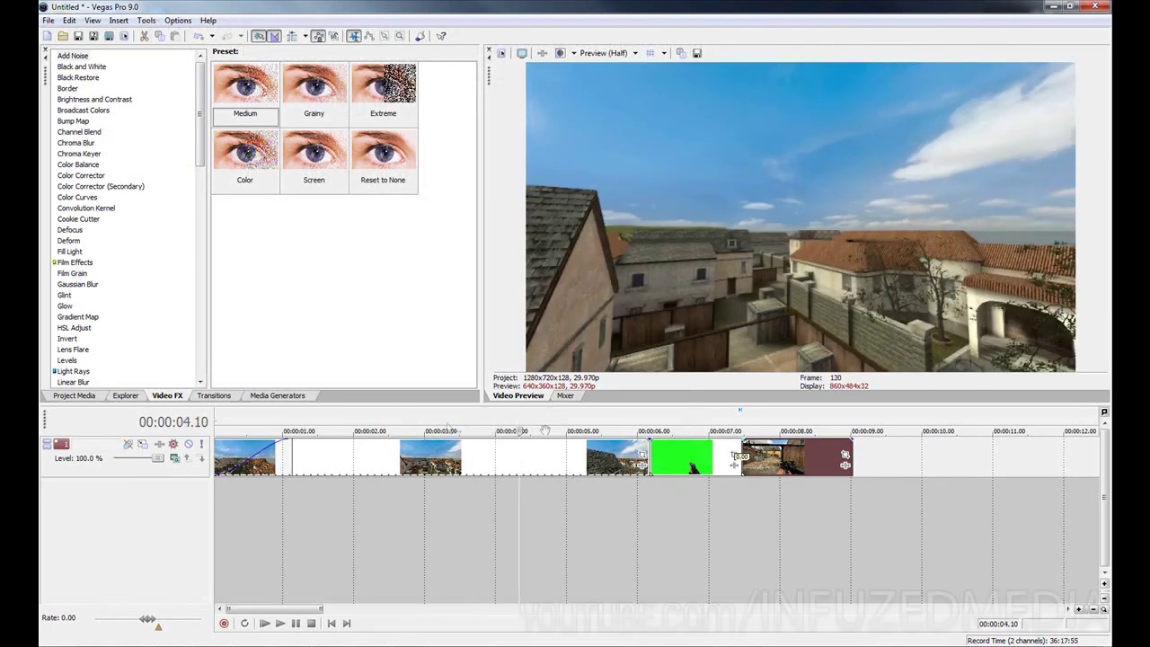
left_click(700, 423)
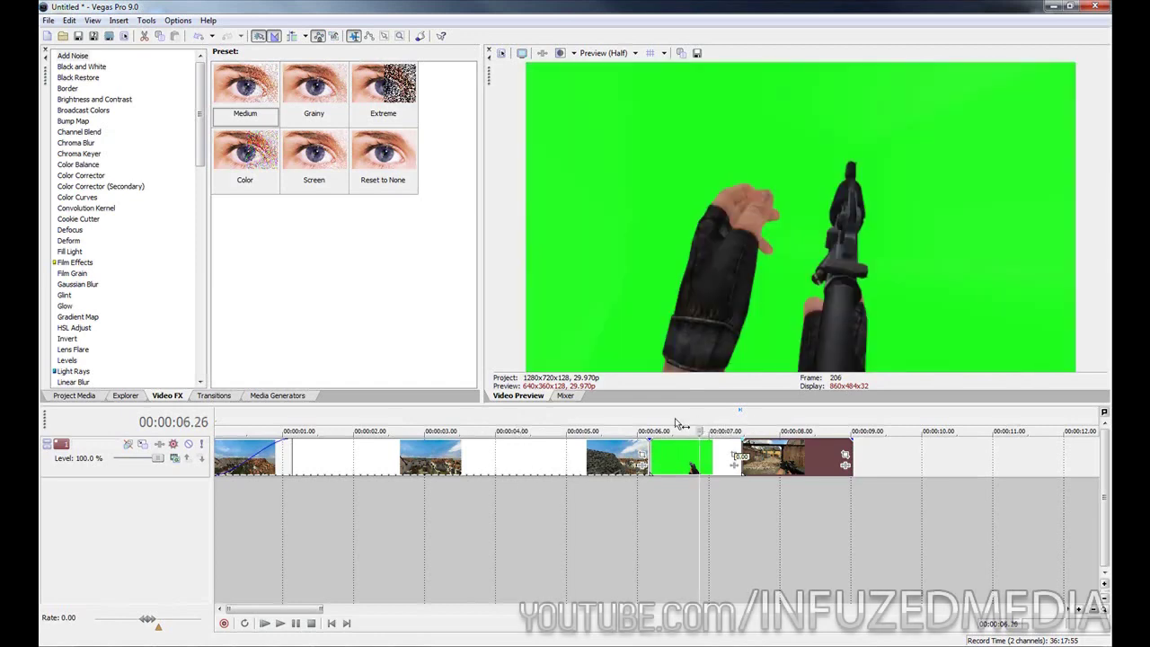
left_click(676, 422)
left_click(689, 422)
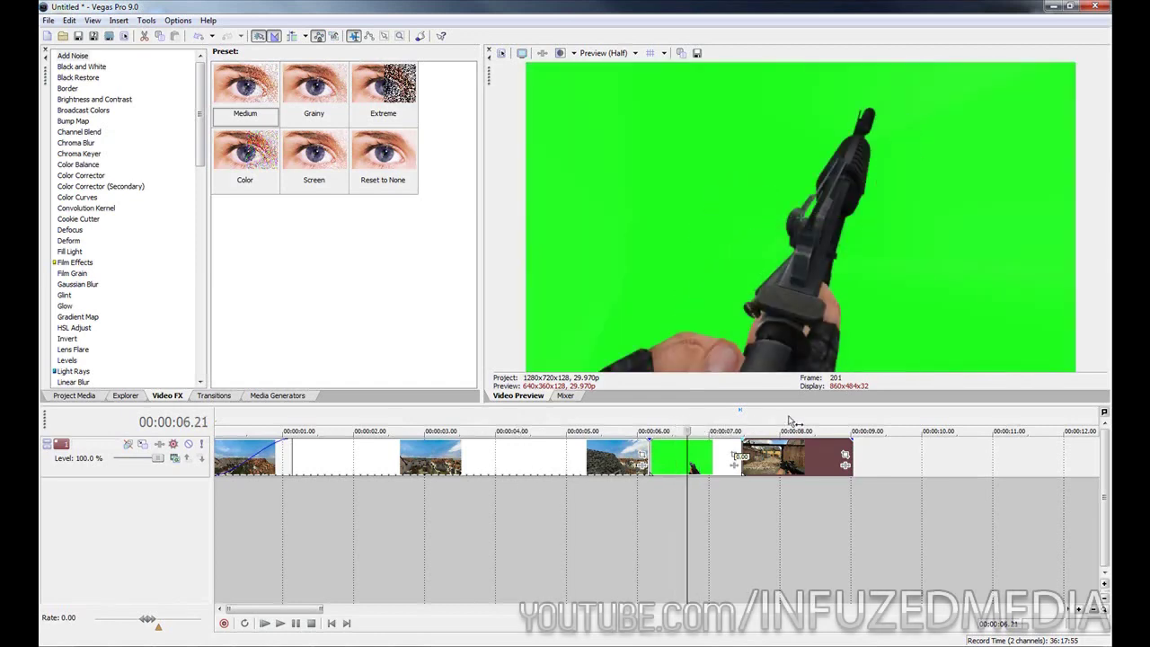
left_click(754, 421)
left_click(775, 421)
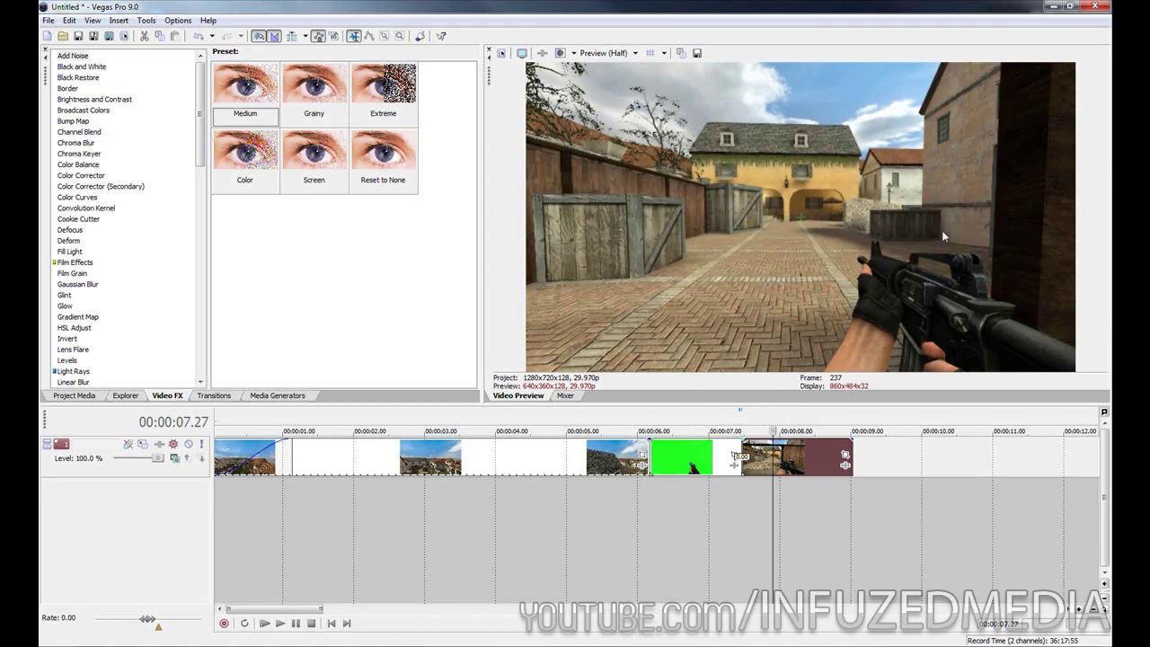
left_click(582, 459)
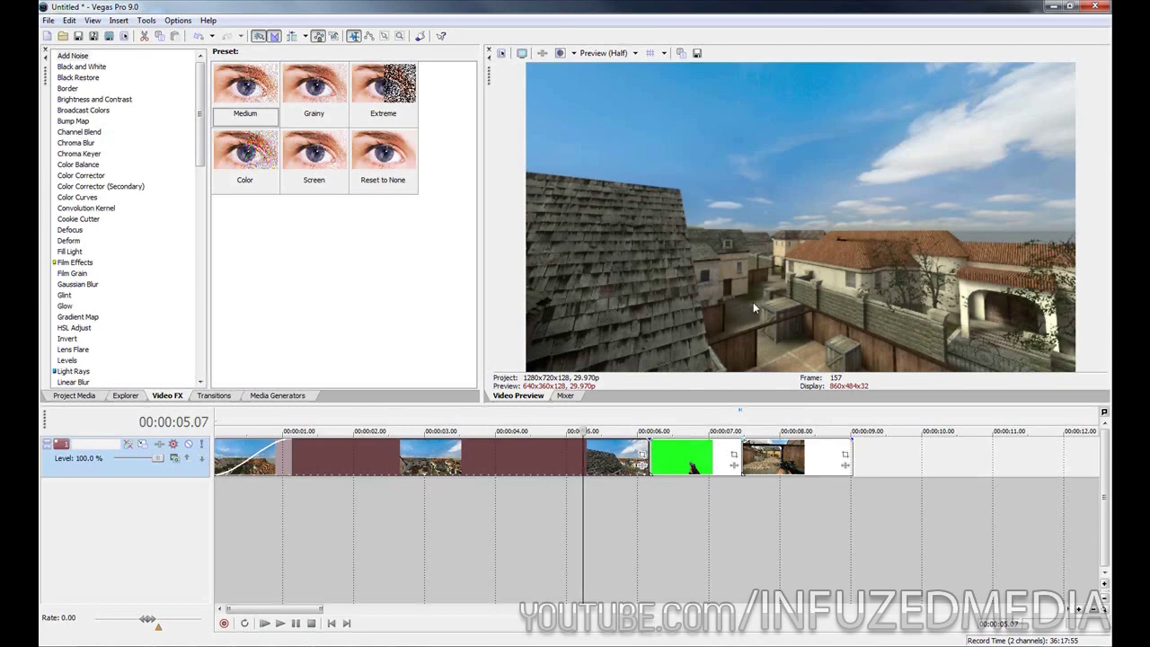
left_click(693, 468)
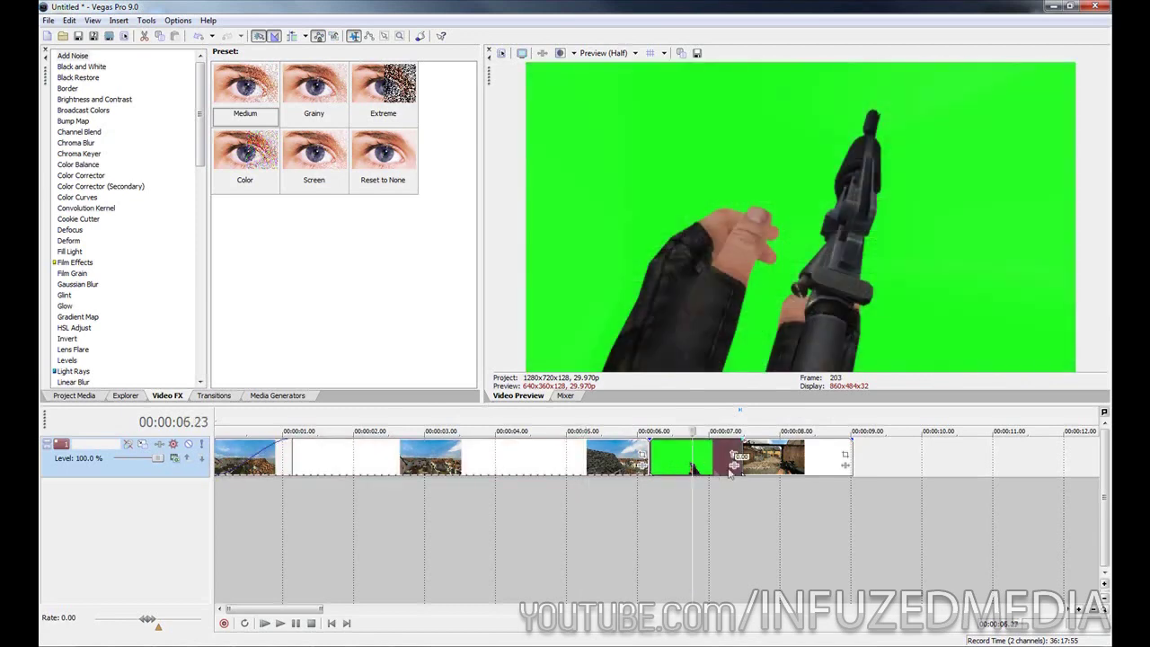
left_click(787, 458)
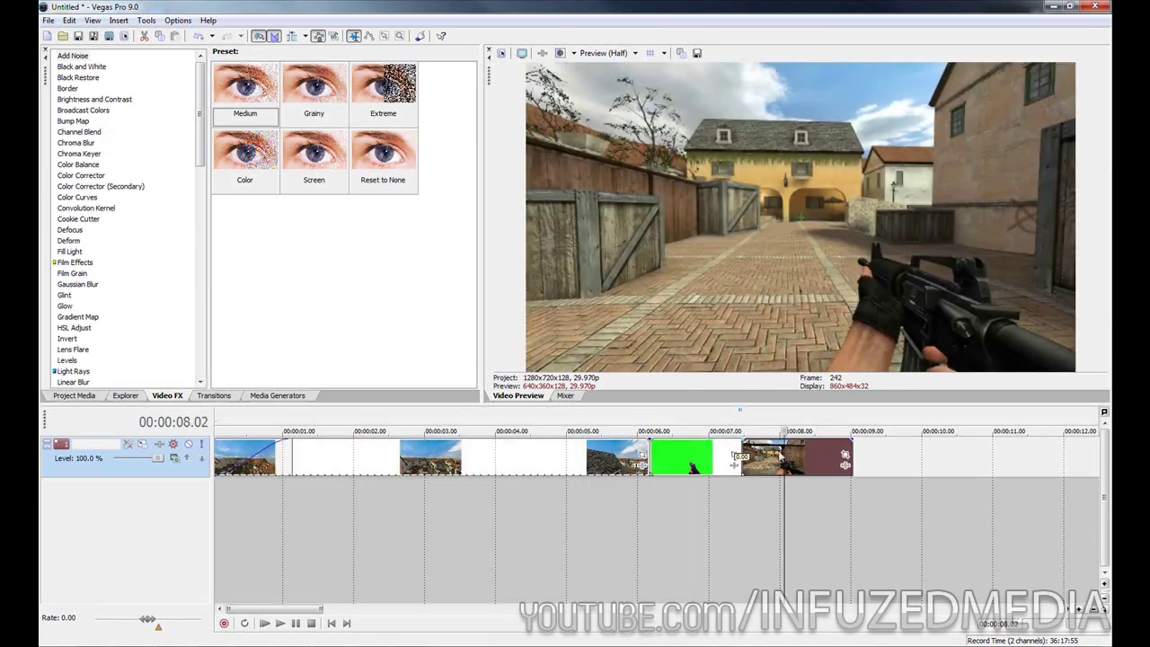
Step: Insert a new video track and move the green-screen rifle clip up onto it
right_click(120, 477)
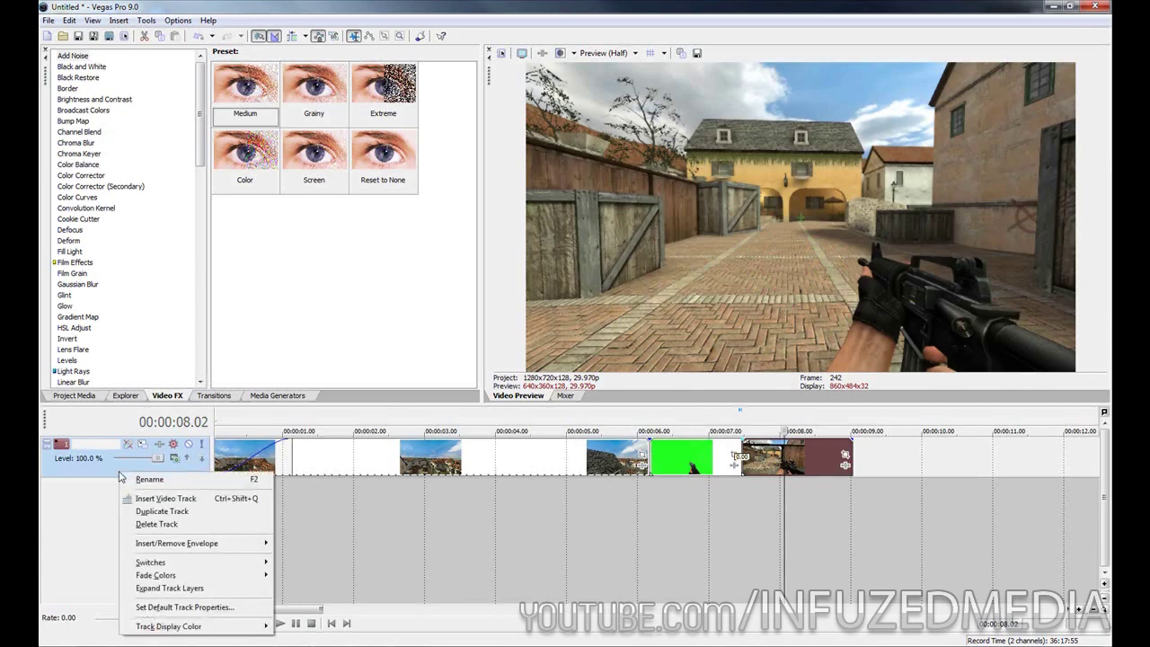
left_click(206, 499)
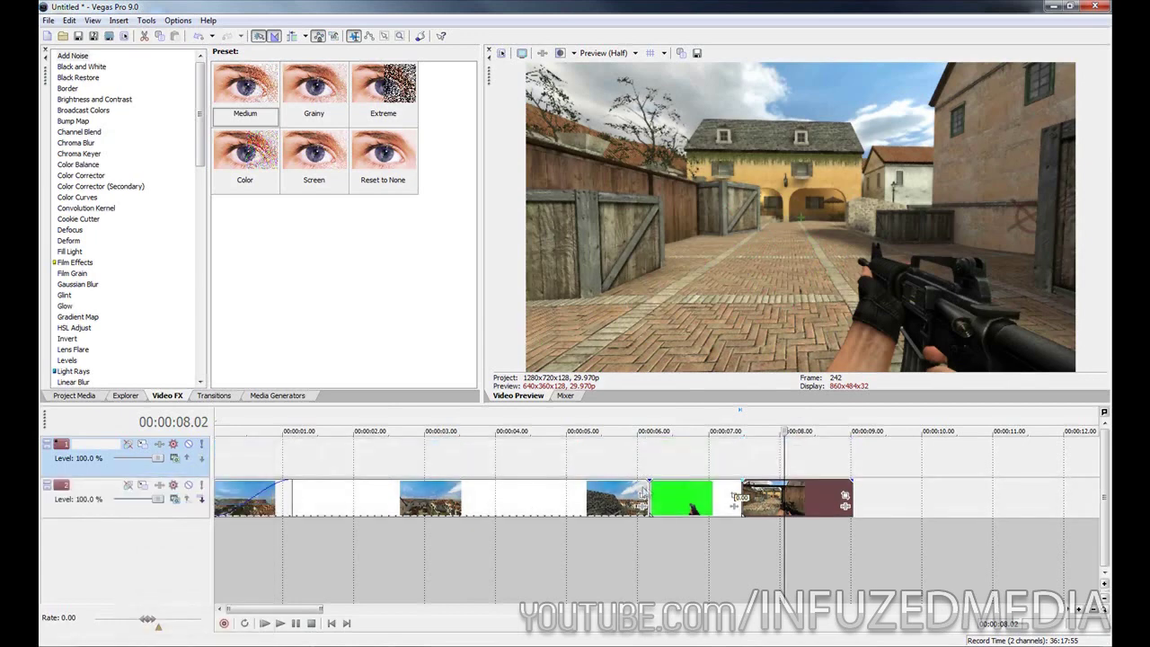
left_click_drag(670, 508, 614, 469)
left_click(637, 474)
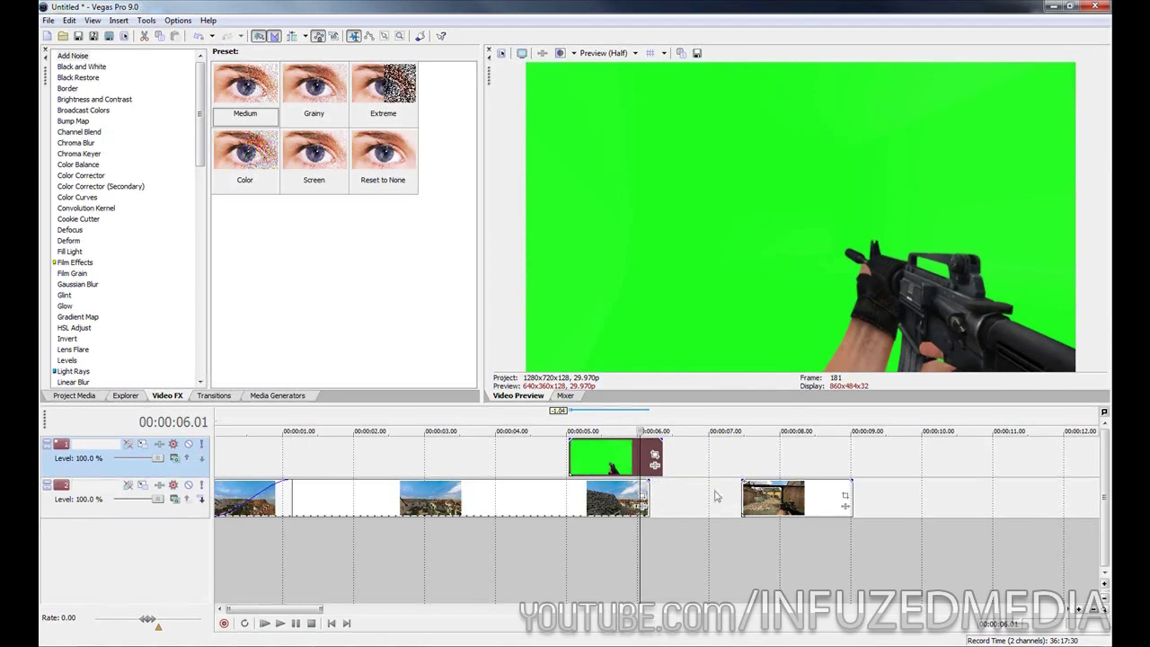
Step: Slide the gameplay clip left to about 6 seconds and nudge the green clip slightly earlier
left_click_drag(750, 497, 649, 501)
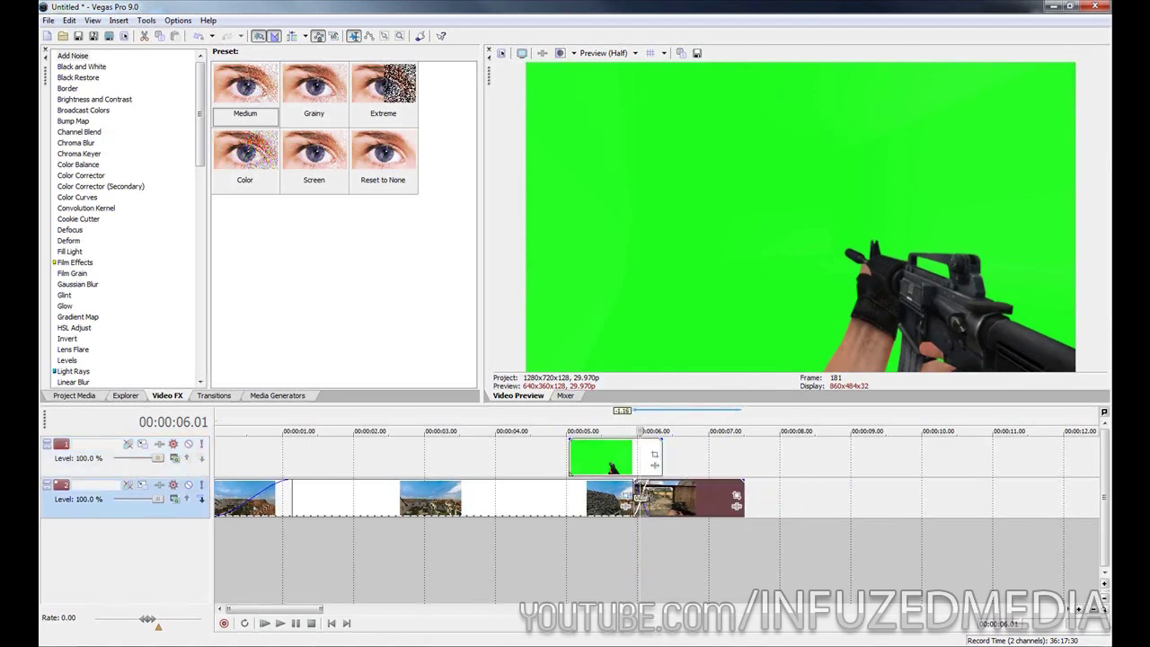
left_click(632, 474)
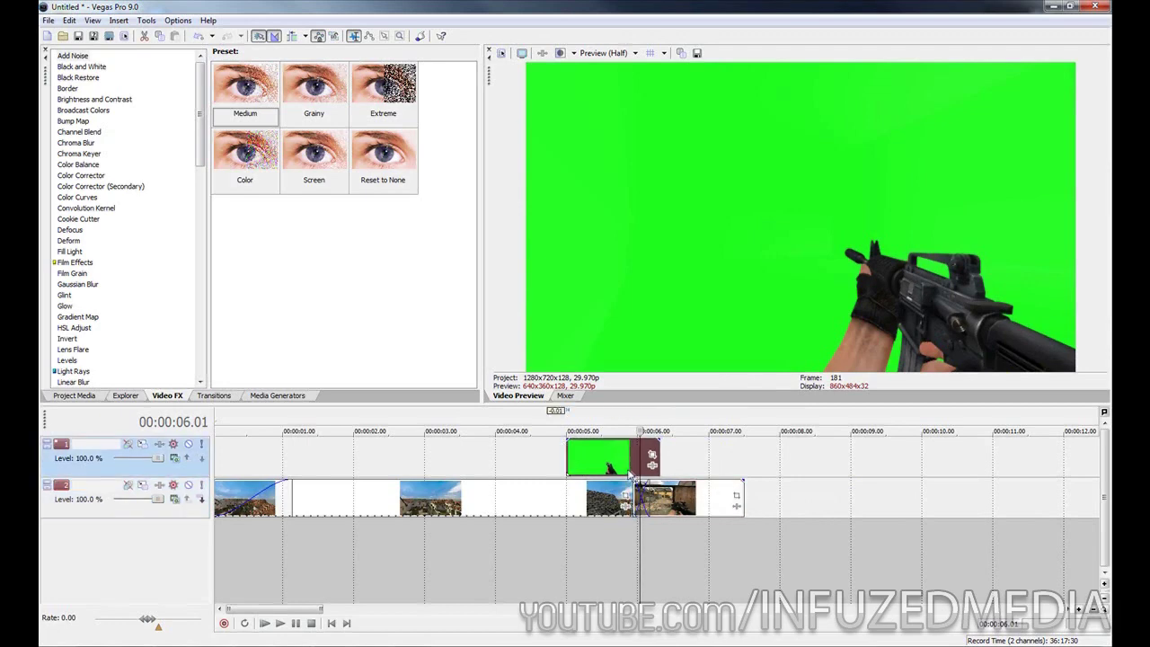
mouse_move(632, 474)
left_mouse_down()
mouse_move(644, 464)
mouse_move(633, 465)
left_mouse_up()
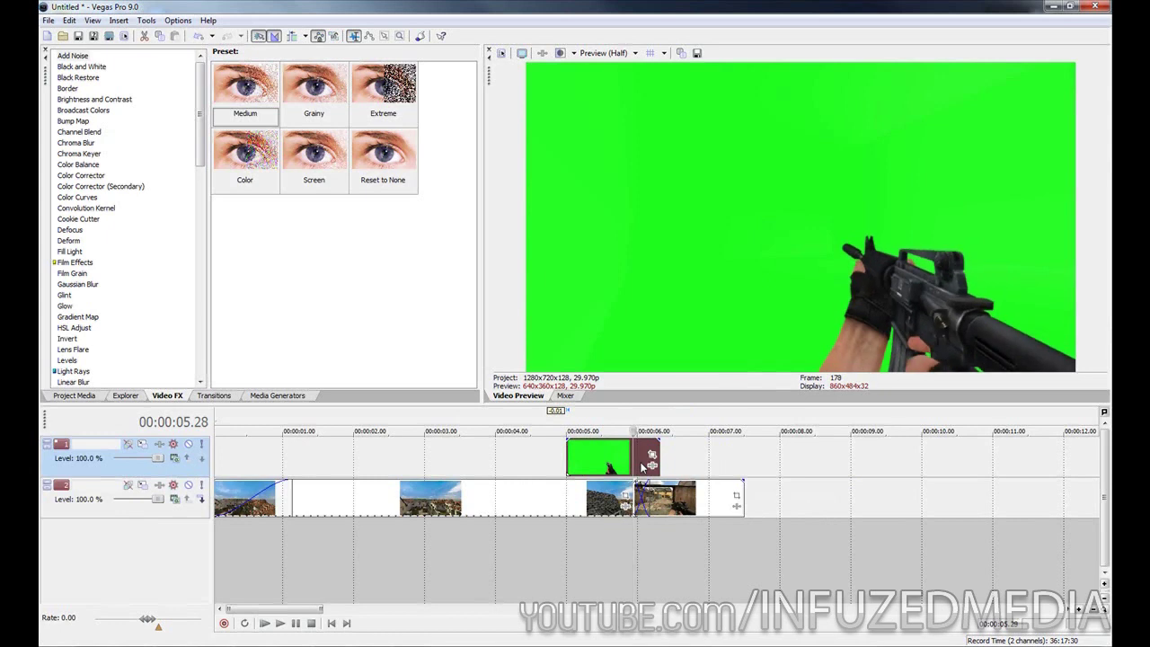
left_click(577, 454)
Step: Trim the green clip's start, set preview to Best (Full), and jump to 00:00:05.26
left_click(570, 456)
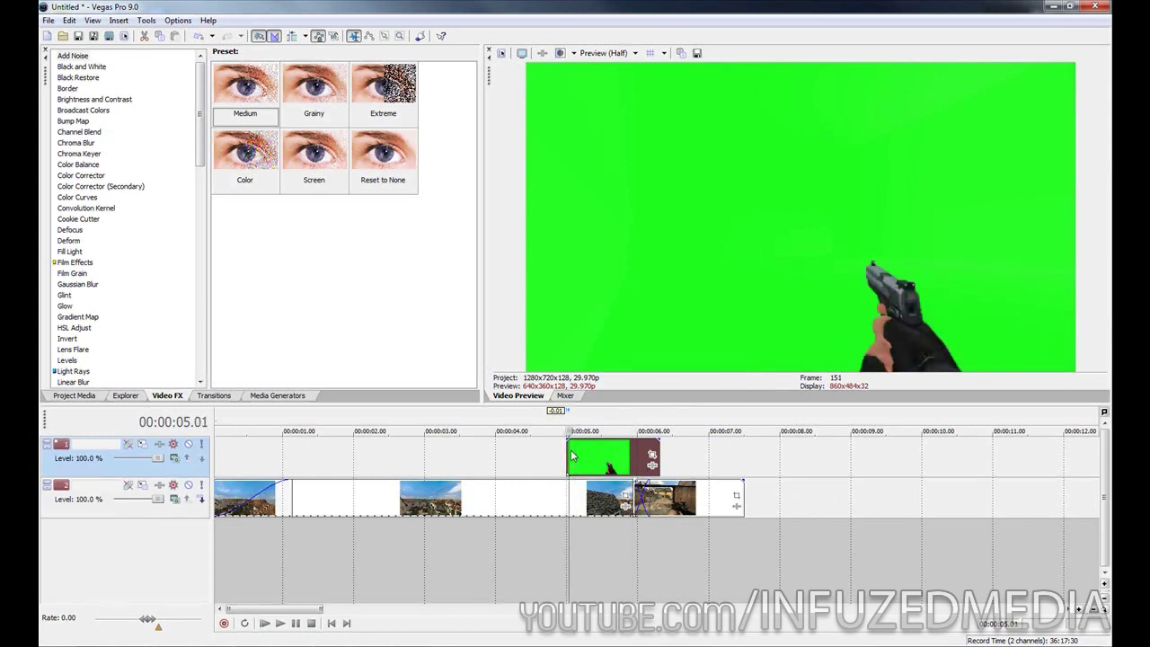
left_click_drag(572, 457, 578, 456)
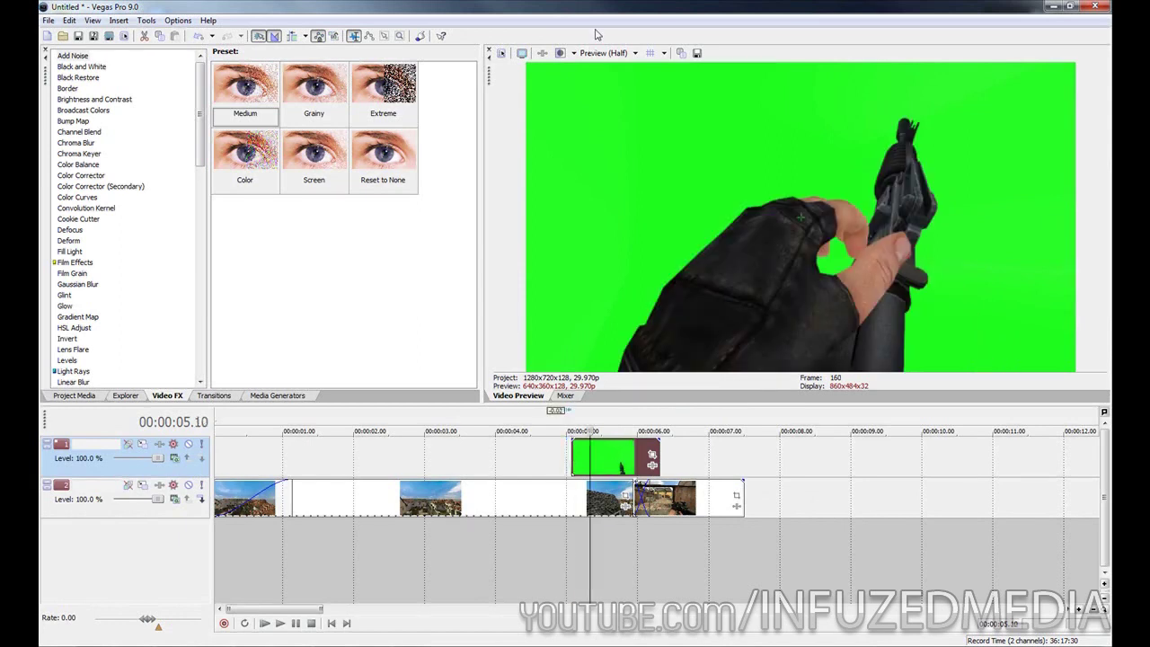
left_click(598, 52)
mouse_move(610, 109)
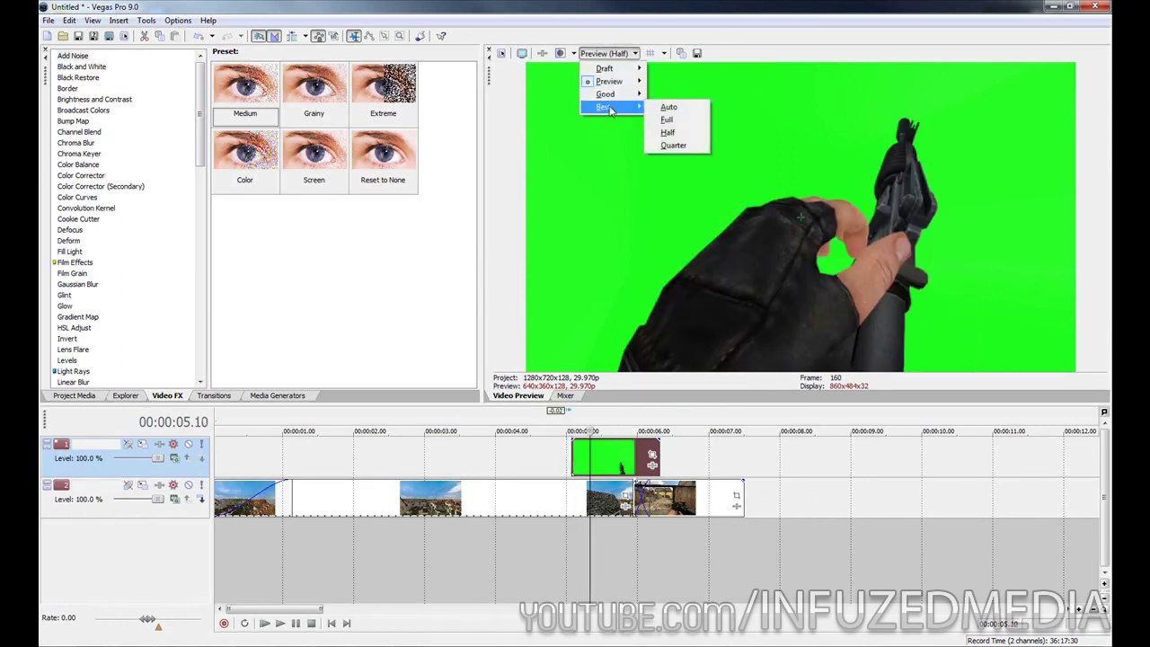
left_click(682, 120)
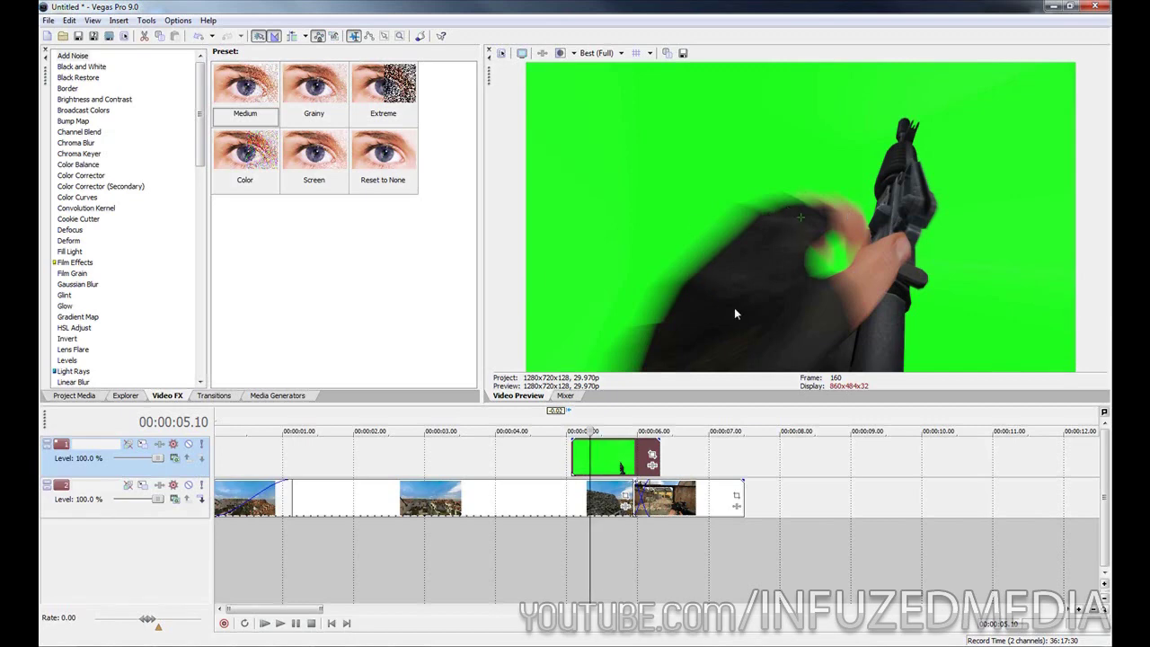
left_click(630, 419)
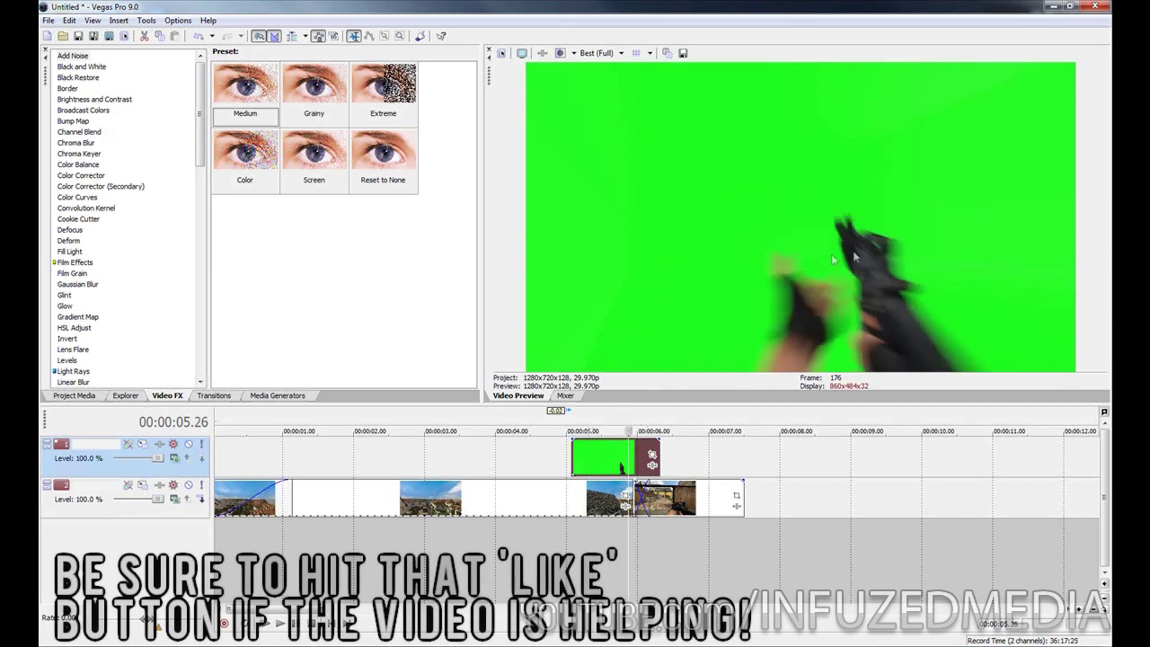
Step: Set preview quality to Preview (Half) and scrub to the mid-draw frame at 00:00:05.18
left_click(601, 52)
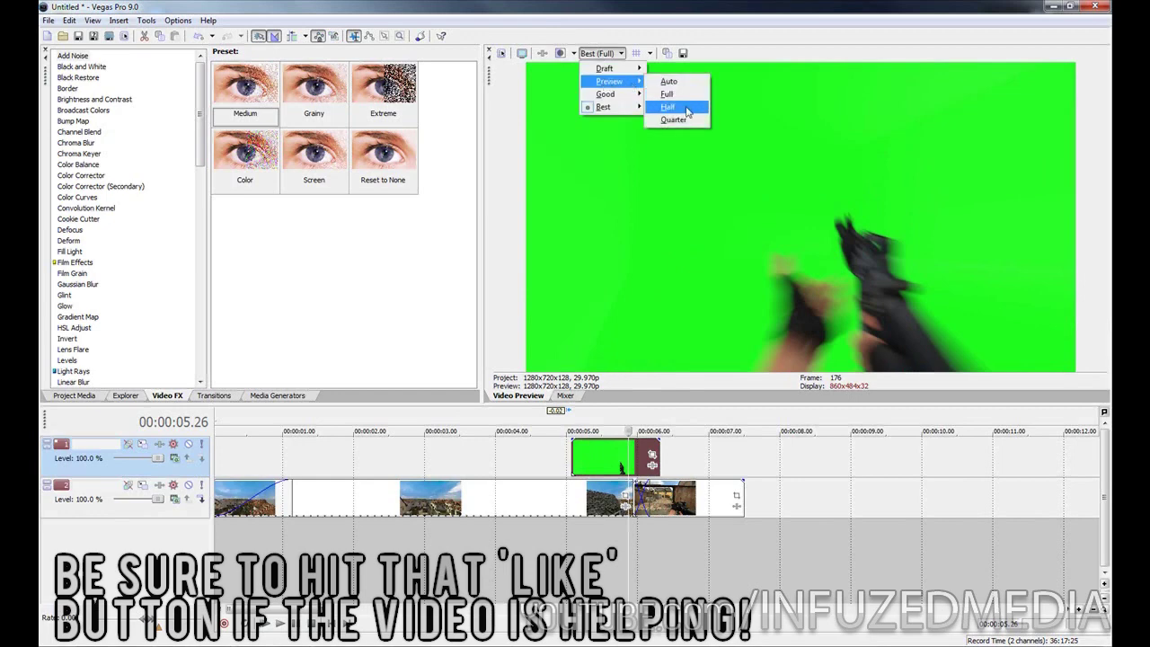
left_click(665, 105)
left_click(676, 421)
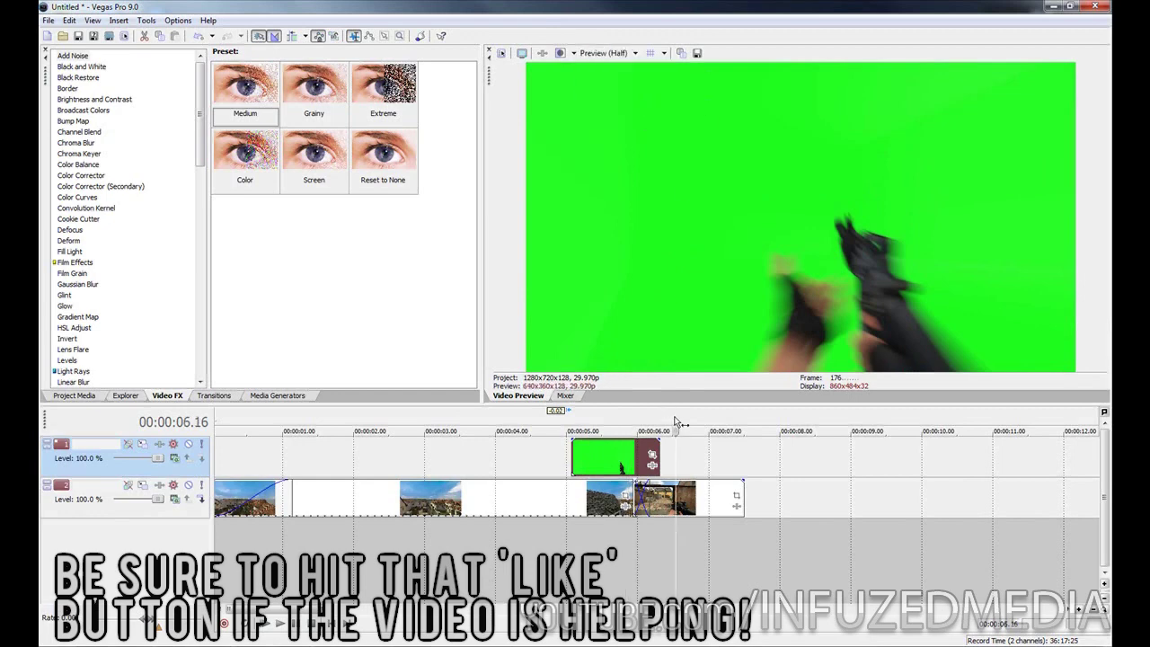
left_click(640, 423)
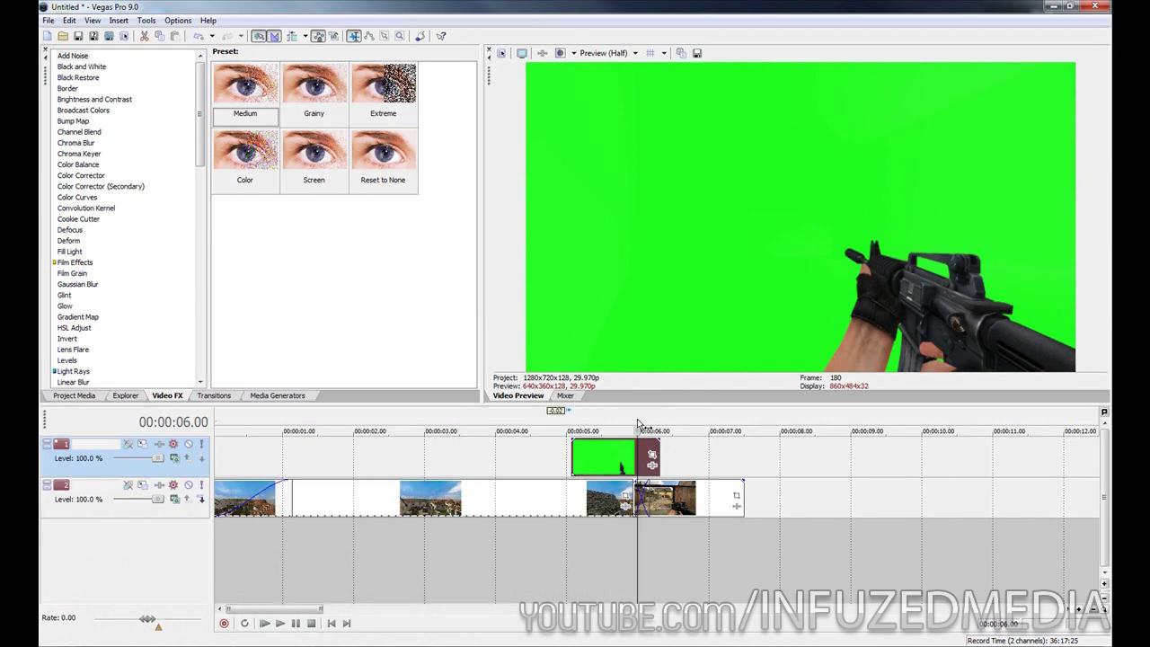
left_click(628, 423)
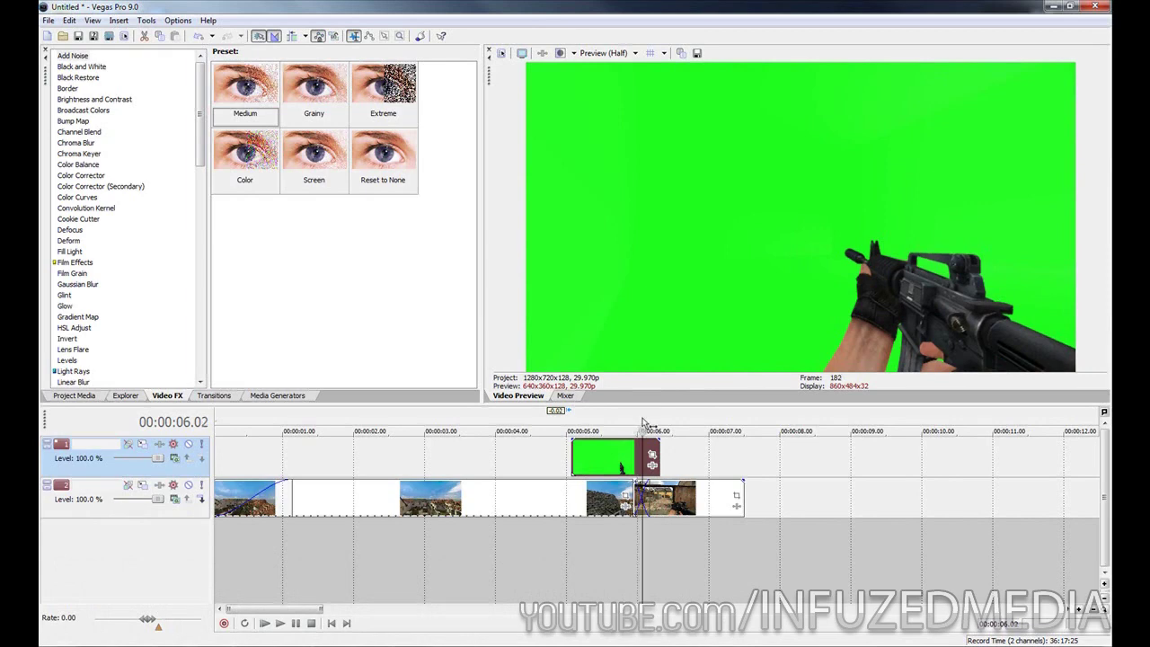
left_click(604, 420)
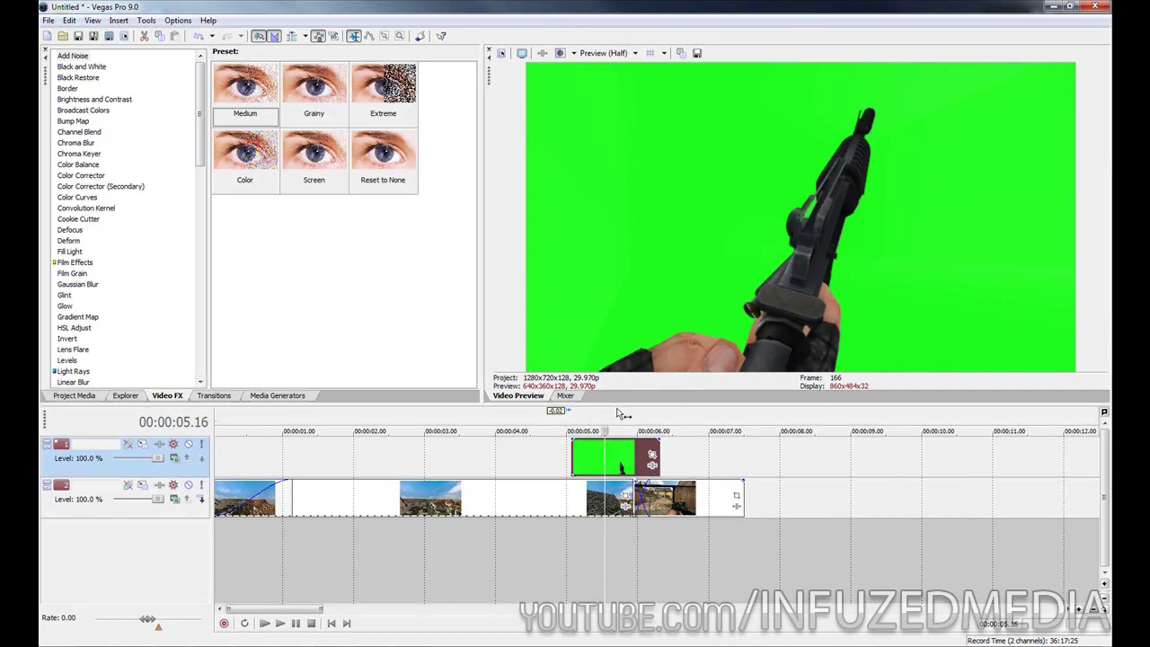
left_click(610, 414)
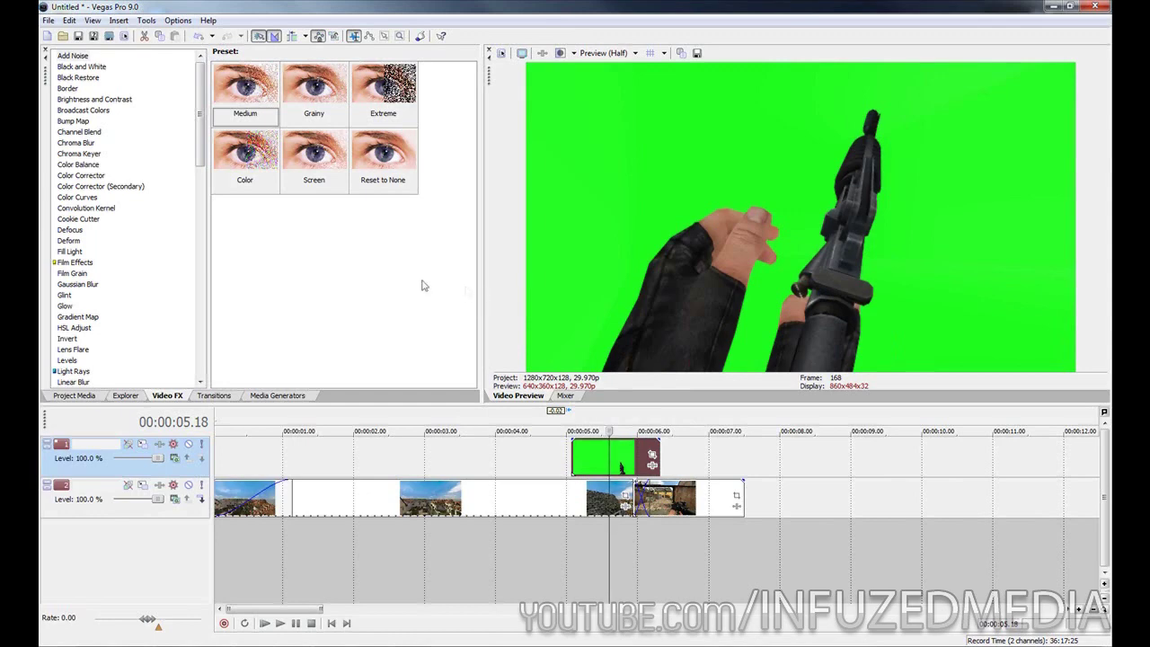
Step: Apply the Chroma Keyer's Green Screen preset to the green rifle-draw clip
left_click(88, 154)
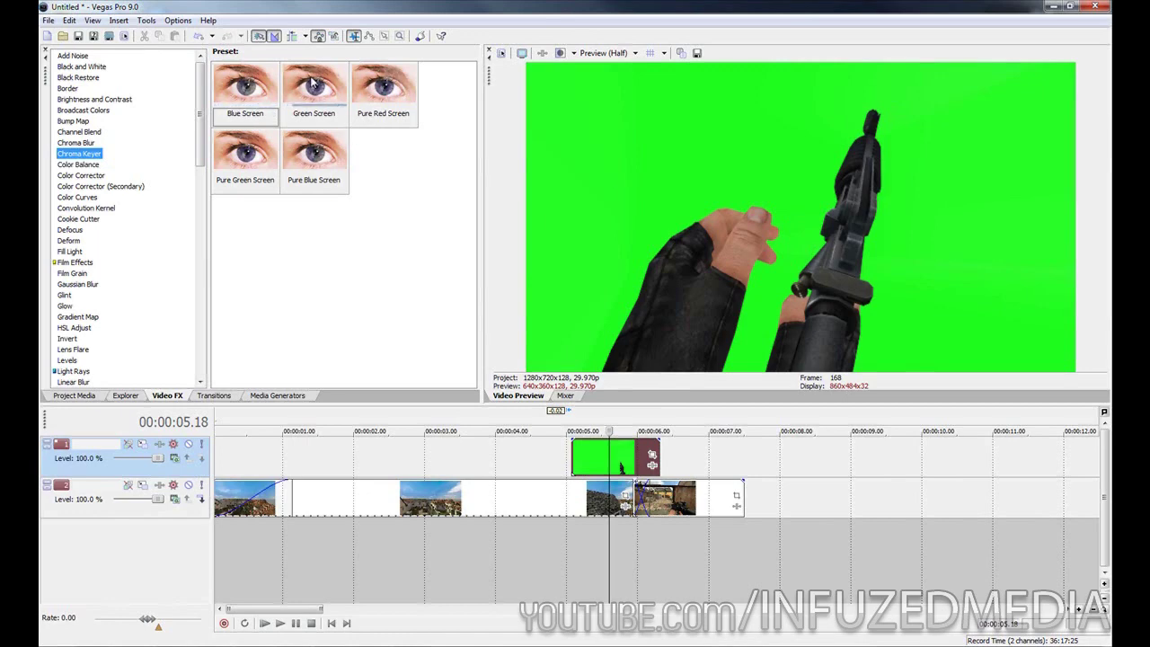
left_click_drag(316, 90, 620, 460)
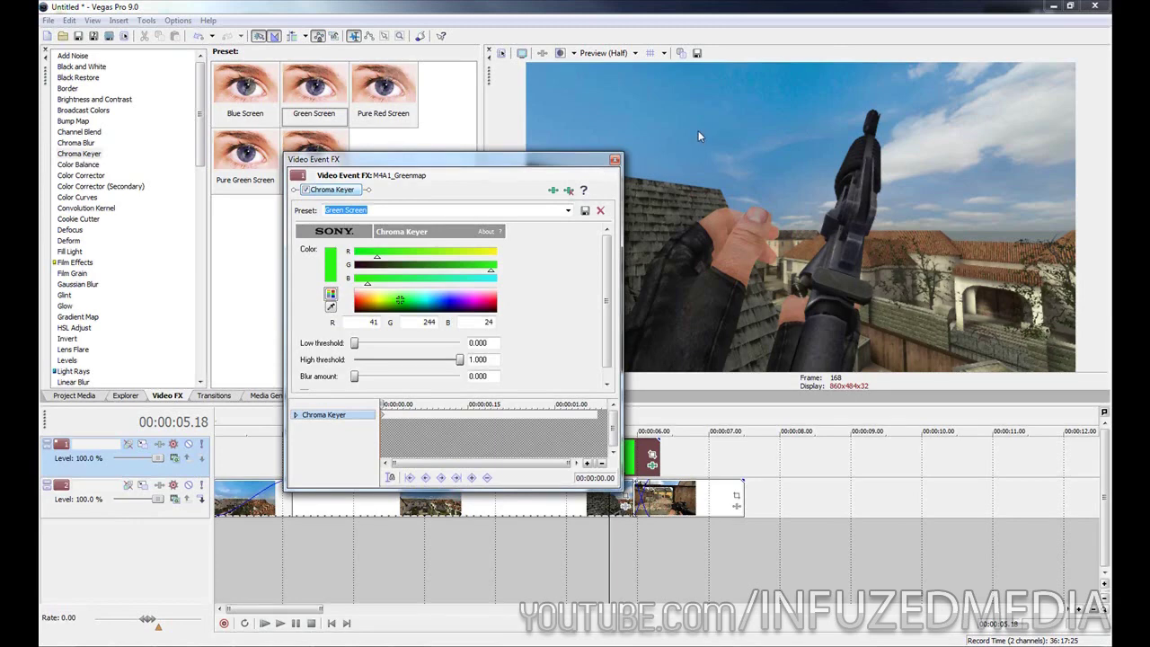
left_click_drag(584, 159, 486, 139)
Step: Check the key at Best (Full) preview, return to Preview (Half), and close the chroma key settings
left_click(634, 53)
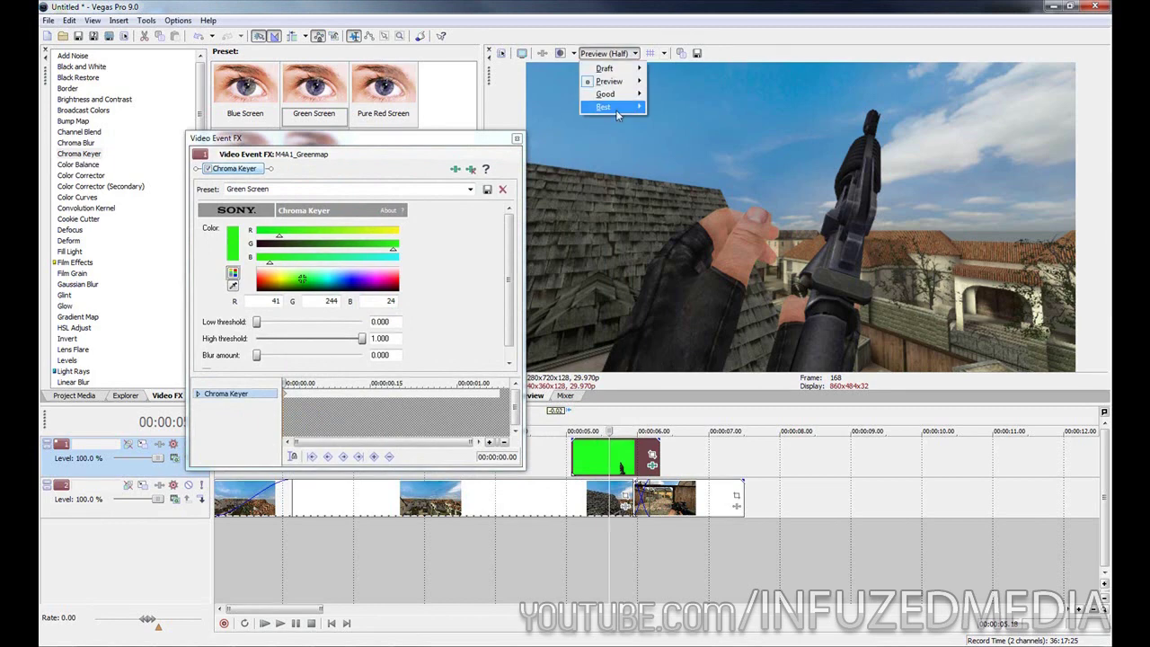
mouse_move(618, 112)
left_click(666, 118)
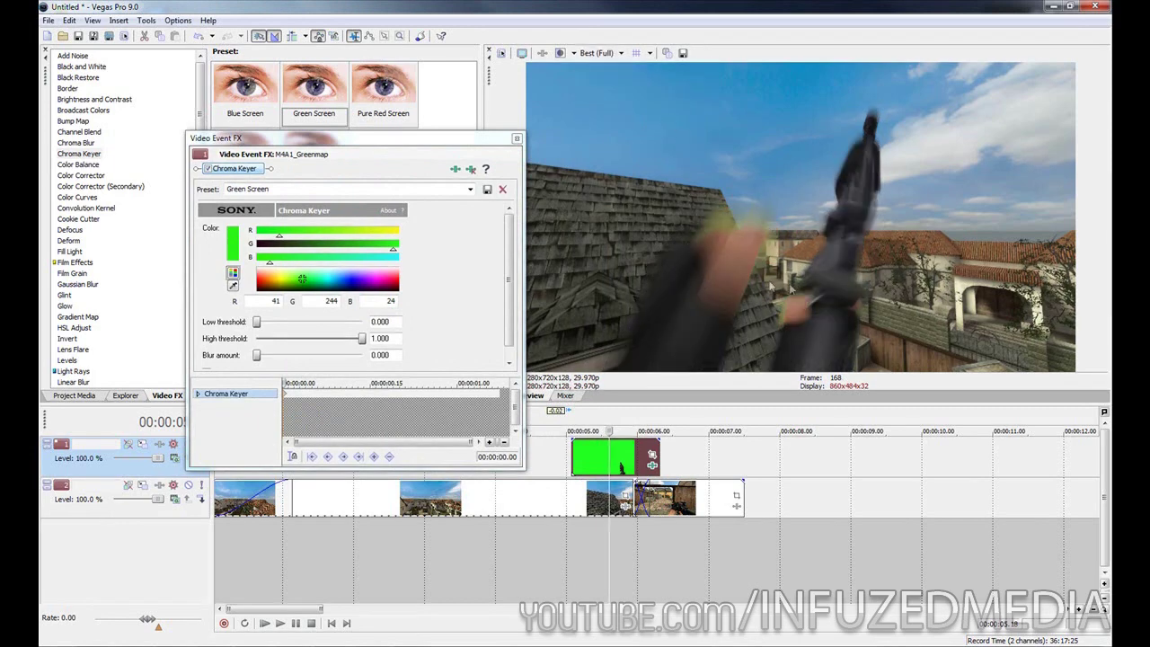
left_click(592, 54)
mouse_move(620, 91)
left_click(668, 106)
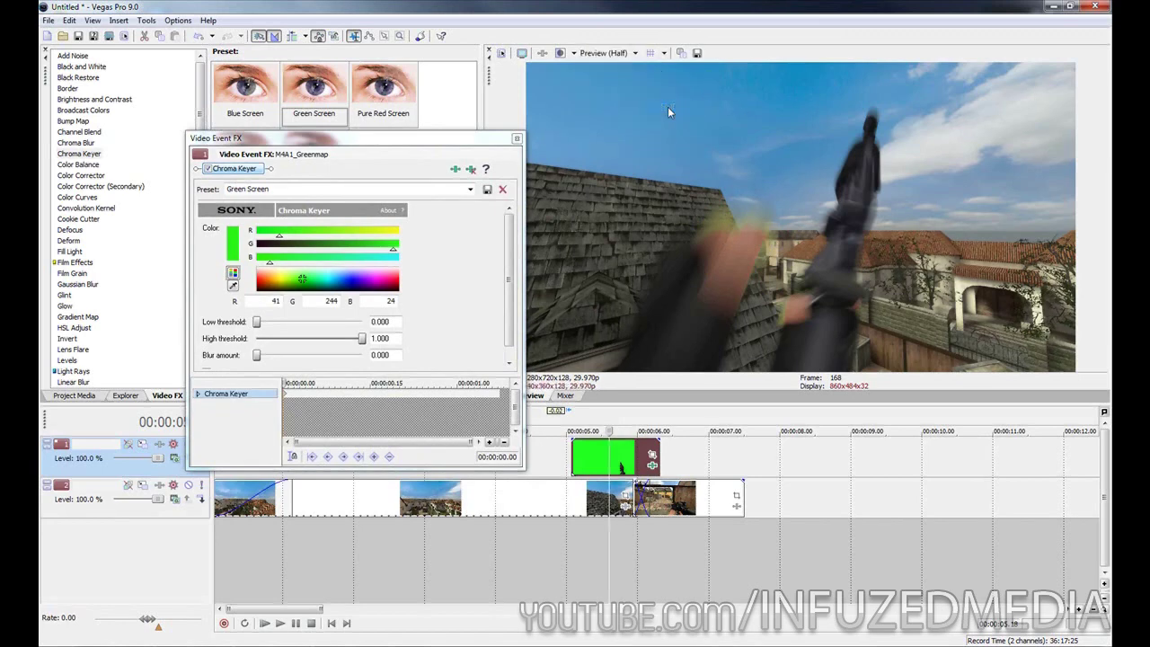
left_click(517, 139)
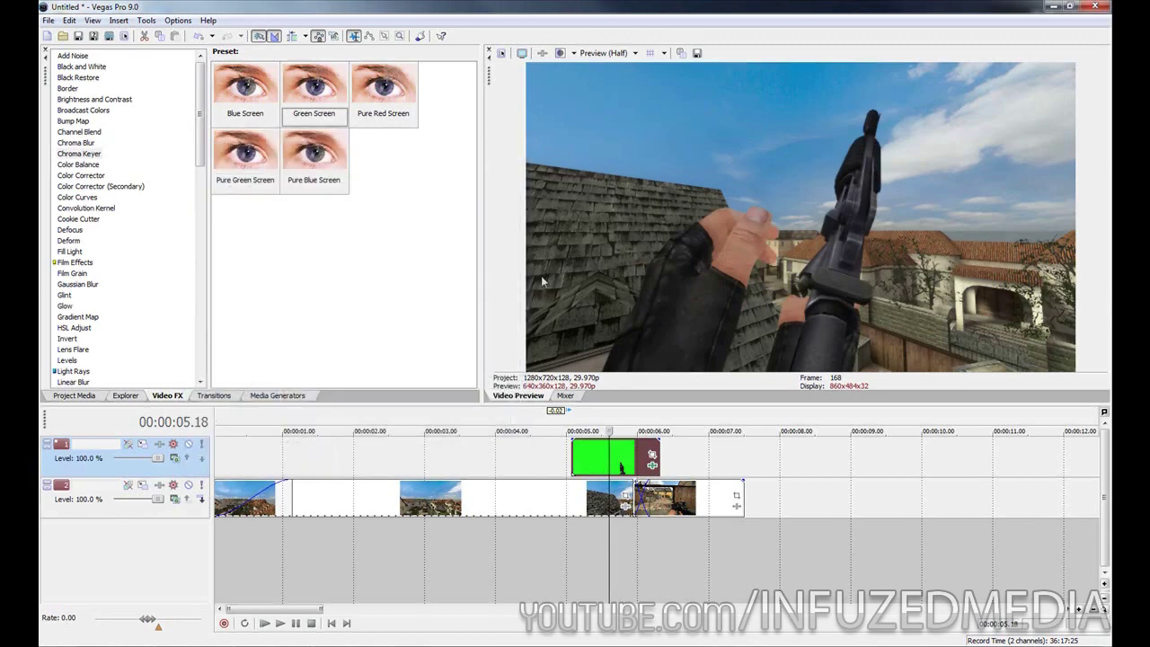
Step: Play back the keyed rifle draw from just before it starts, stopping near 00:00:05.21
left_click(552, 454)
left_click_drag(552, 454, 559, 449)
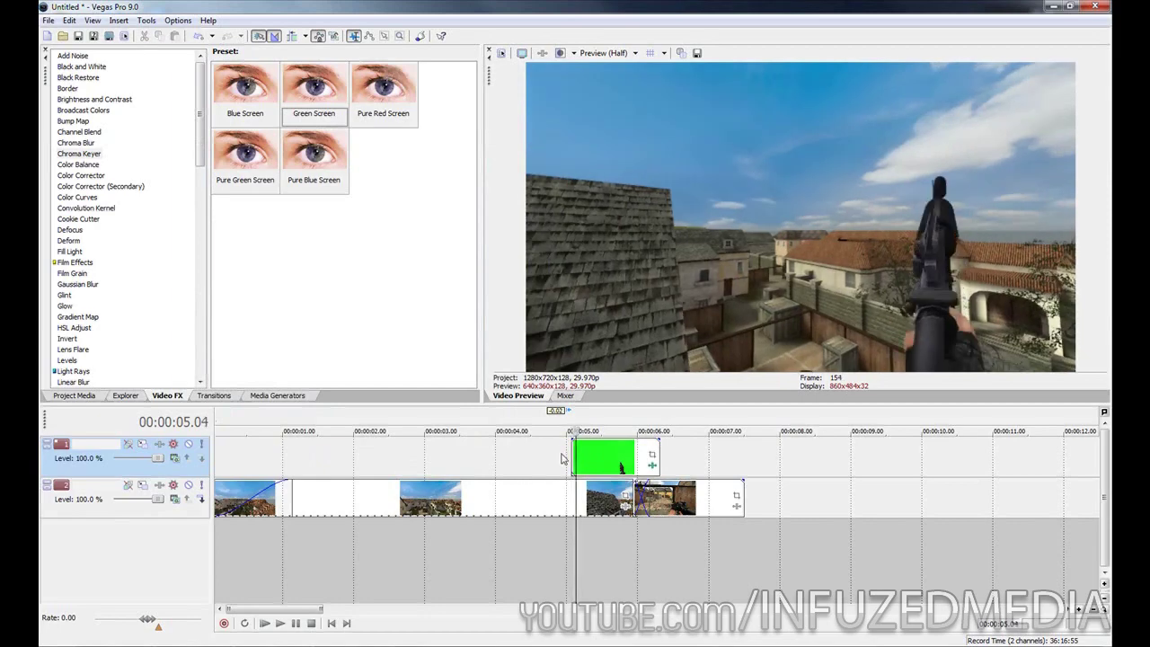
left_click(617, 461)
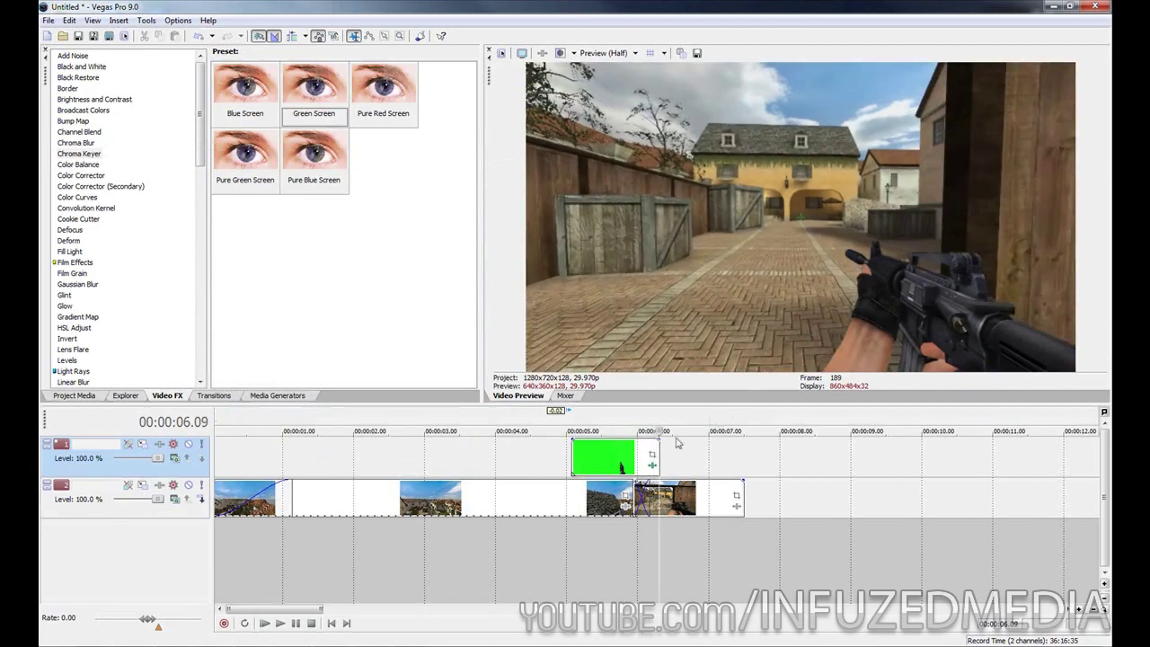
key("Return")
Step: Add a fade-out to the green clip's end and scrub back to 00:00:05.20 to check the blend
left_click_drag(660, 440, 647, 411)
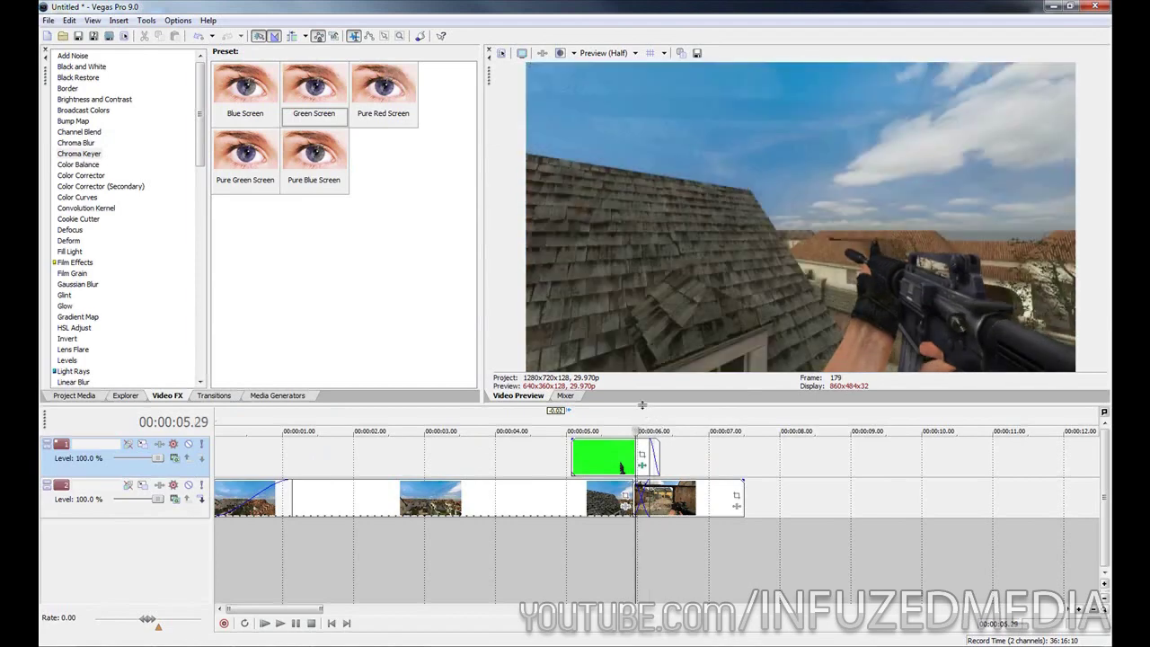
left_click_drag(640, 411, 655, 404)
key("Left")
key("Left")
key("Left")
key("Left")
key("Left")
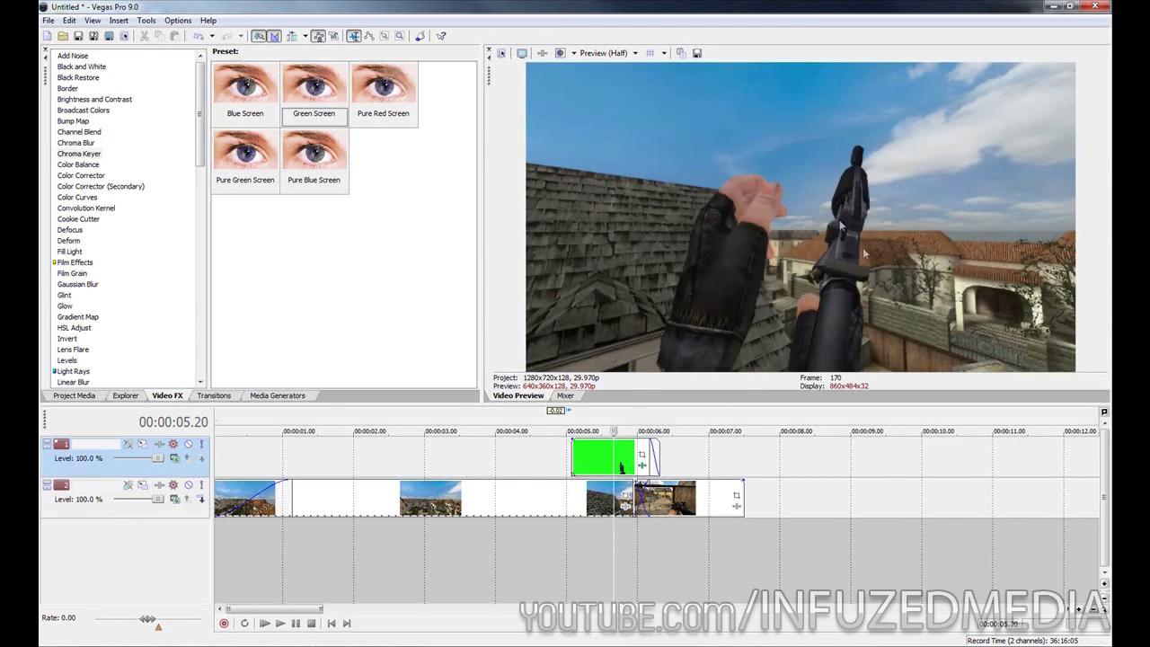